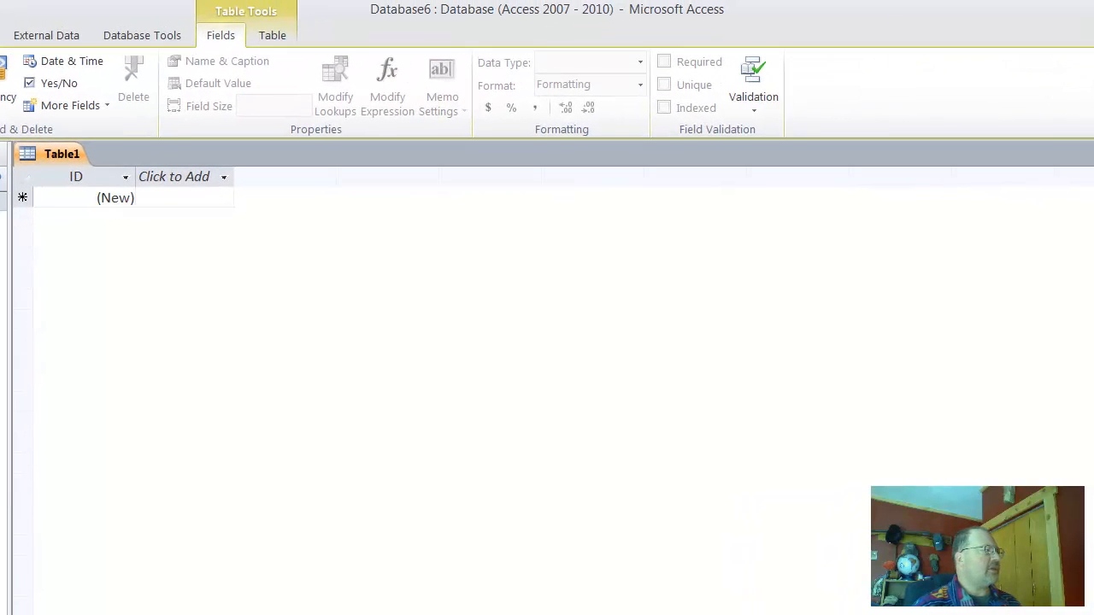
- Save the new table under the name book_list and show it in Design View
{"action": "key", "text": "ctrl+s"}
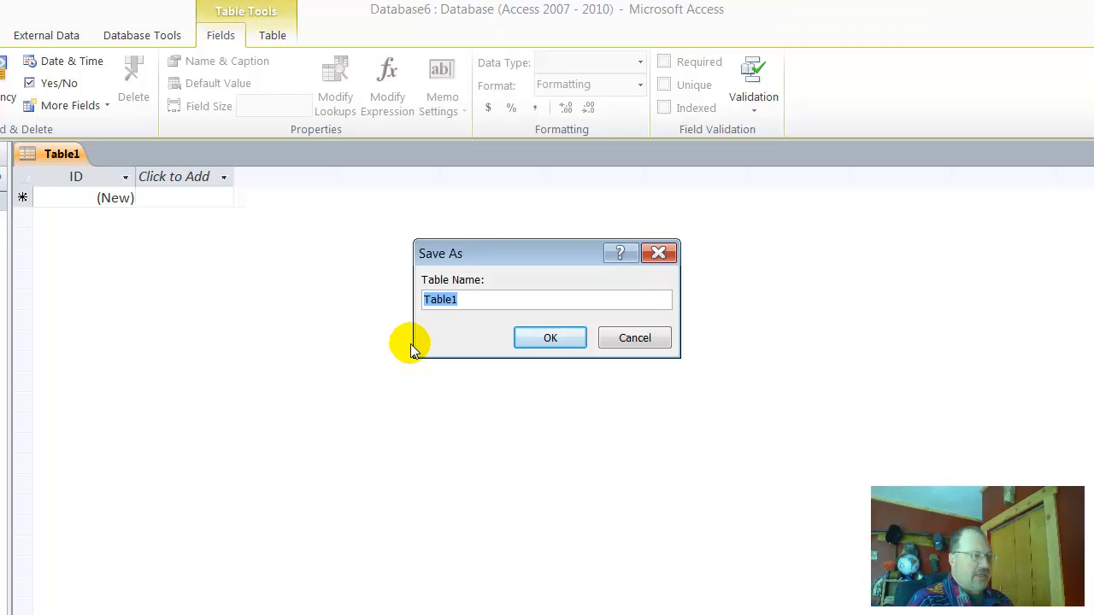
{"action": "type", "text": "book"}
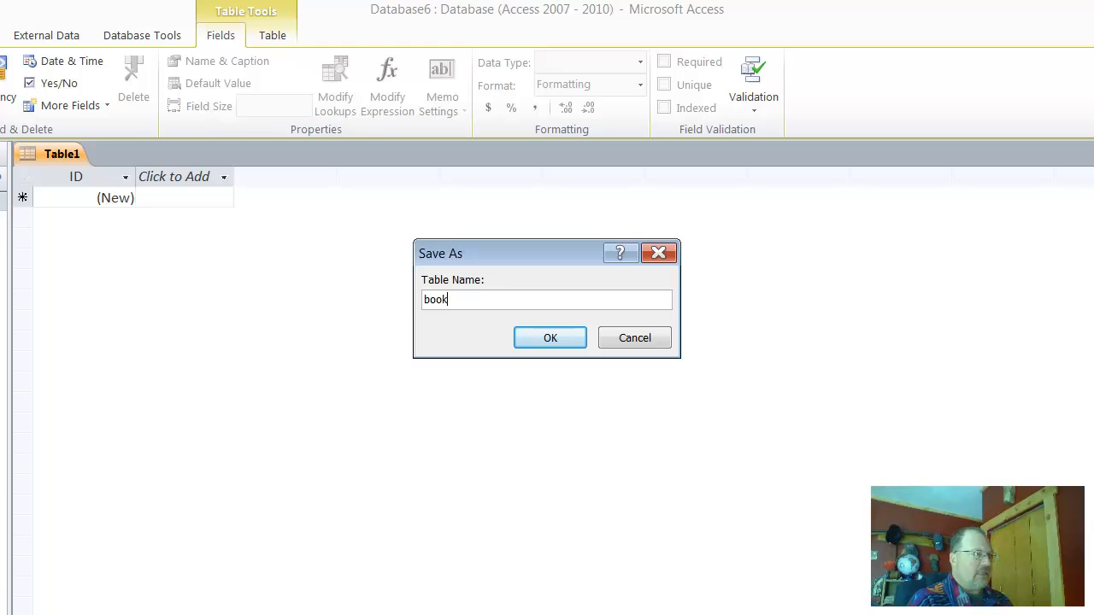
{"action": "type", "text": "_list"}
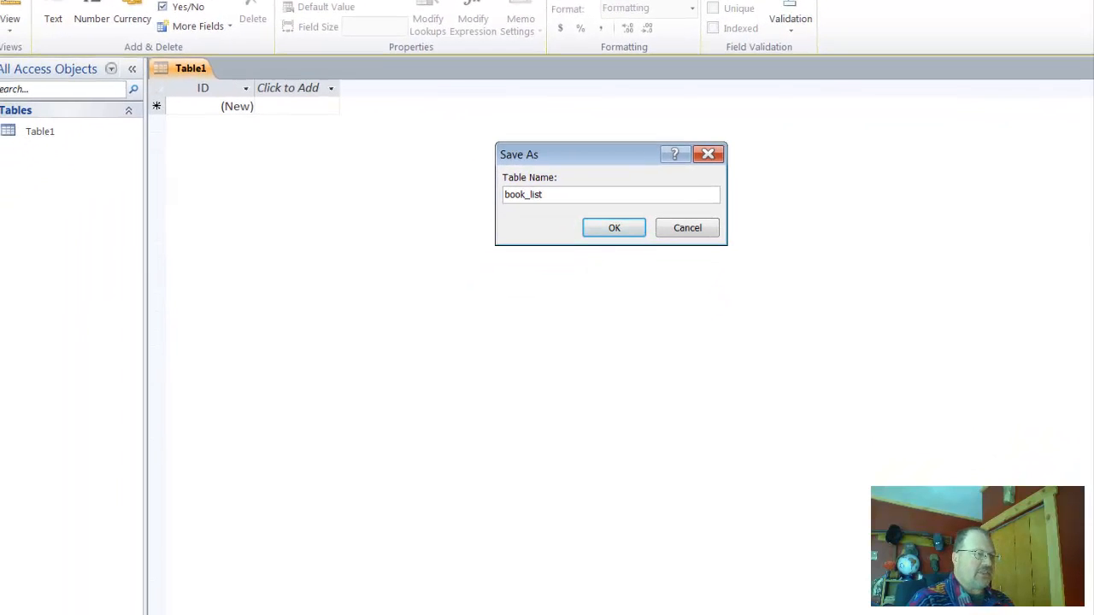
{"action": "key", "text": "Return"}
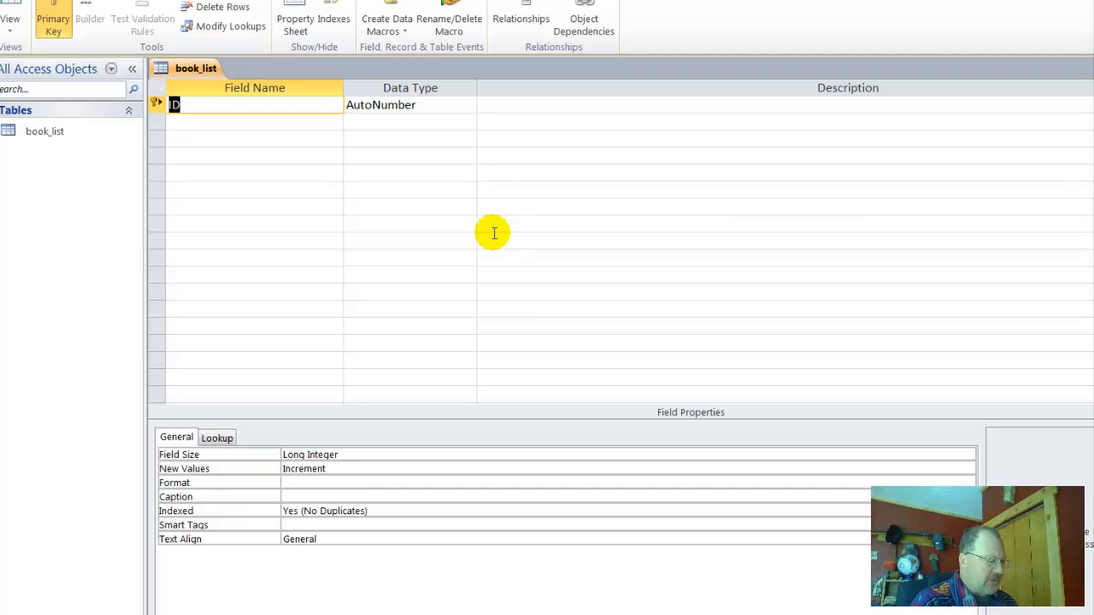
- Rename the ID field of book_list as b_id and add the Text fields Book_title and Published
{"action": "type", "text": "b_id"}
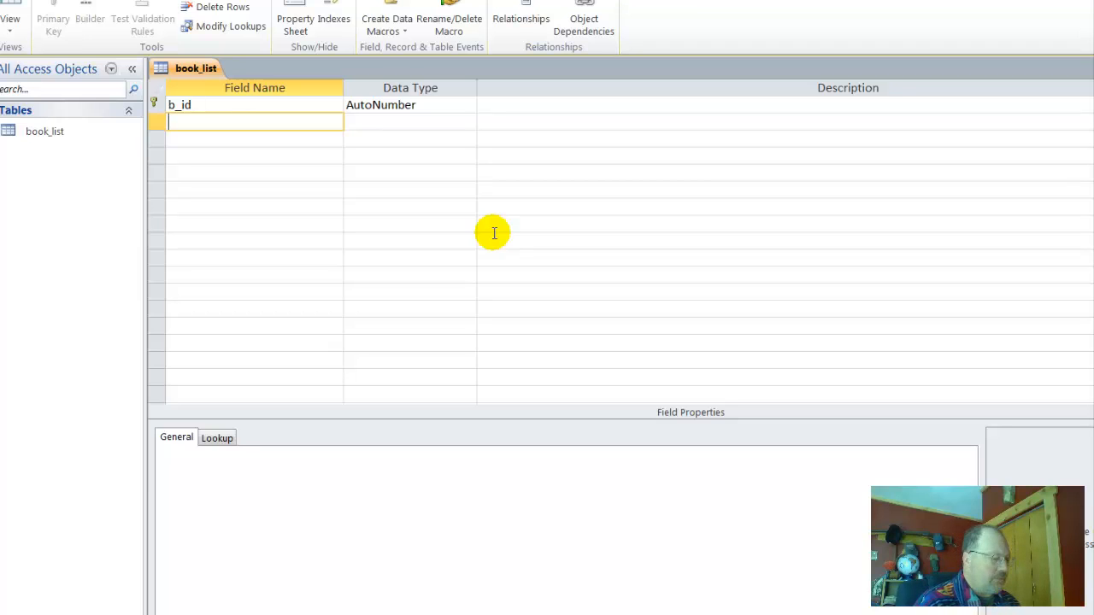
{"action": "type", "text": "Pu"}
{"action": "type", "text": "blished"}
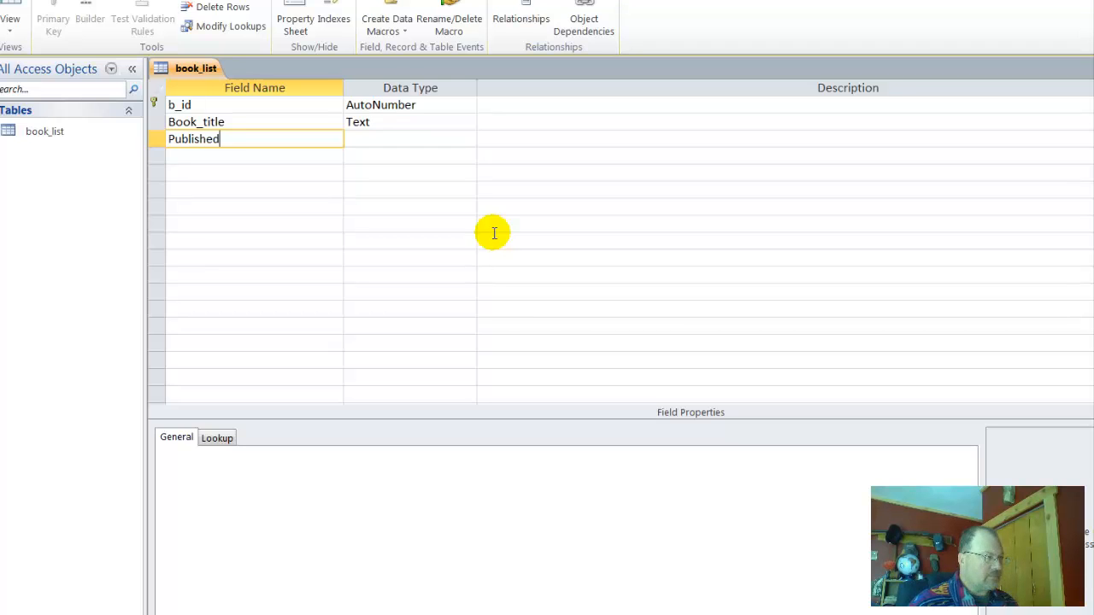
{"action": "key", "text": "Tab"}
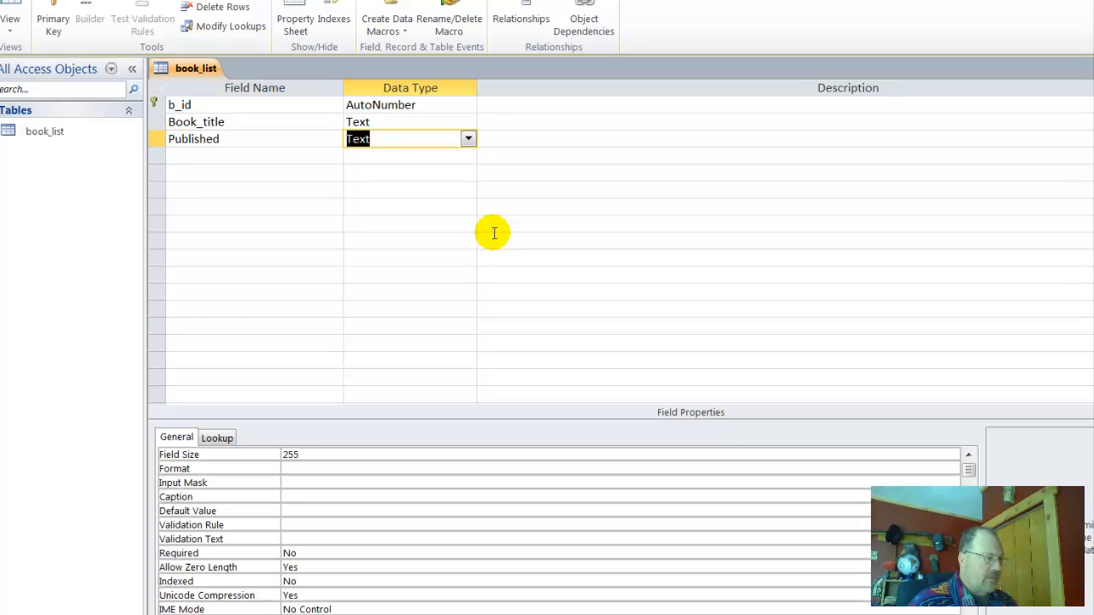
{"action": "key", "text": "Down"}
{"action": "key", "text": "Left"}
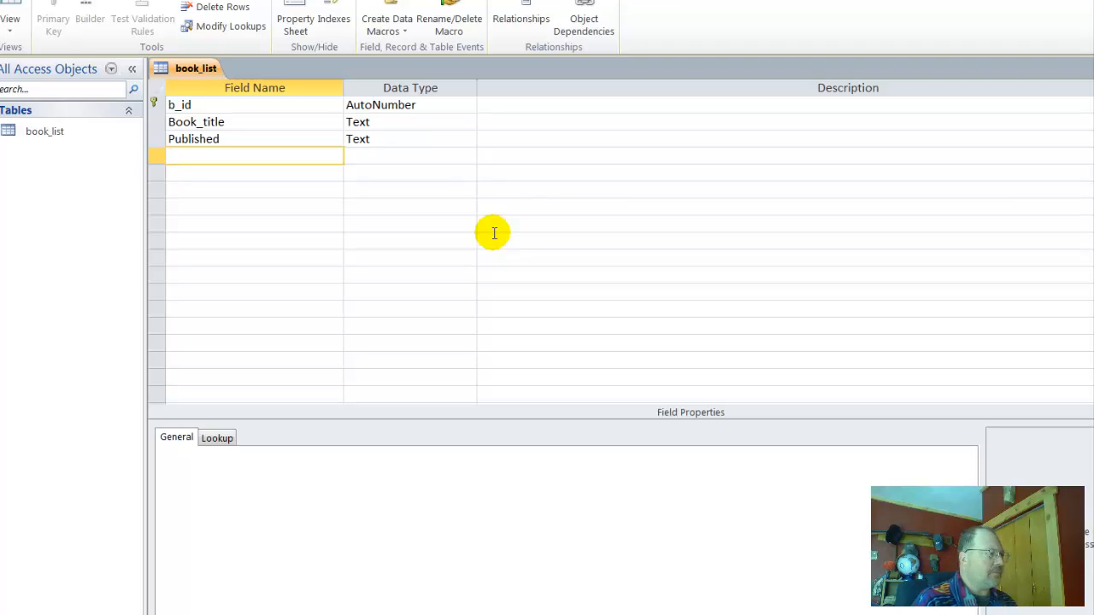
- Add an Author_id field with the Number data type to book_list and save the table
{"action": "type", "text": "A"}
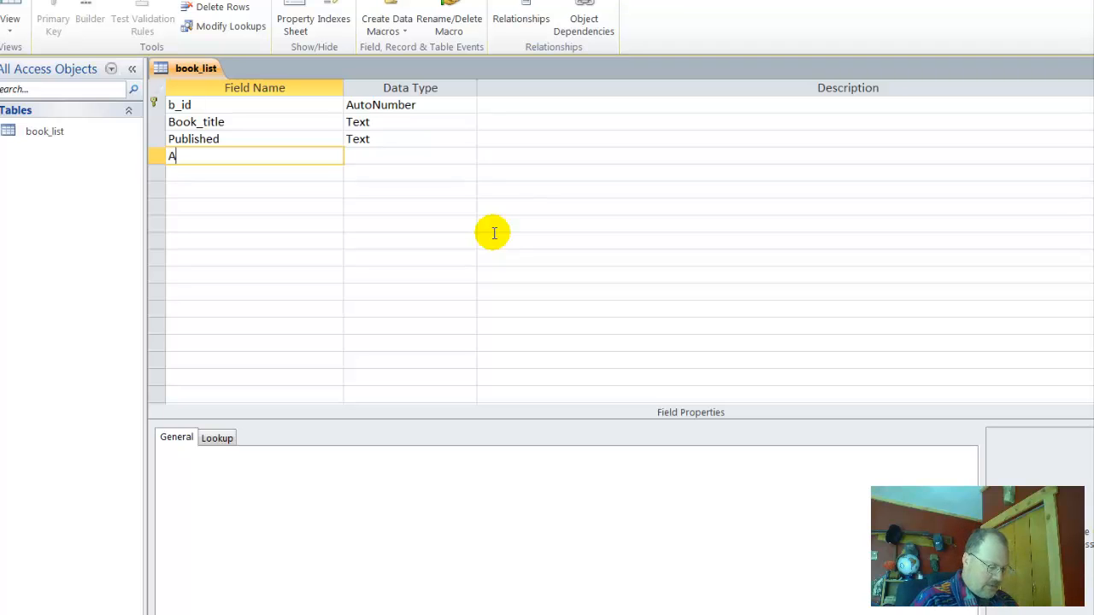
{"action": "type", "text": "uthor_id"}
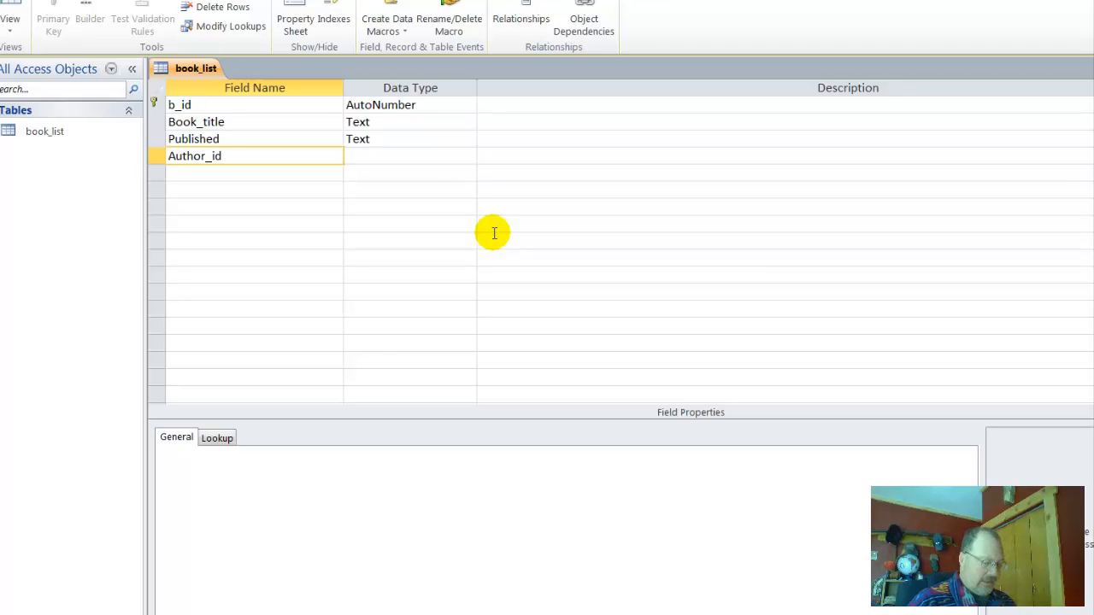
{"action": "key", "text": "Tab"}
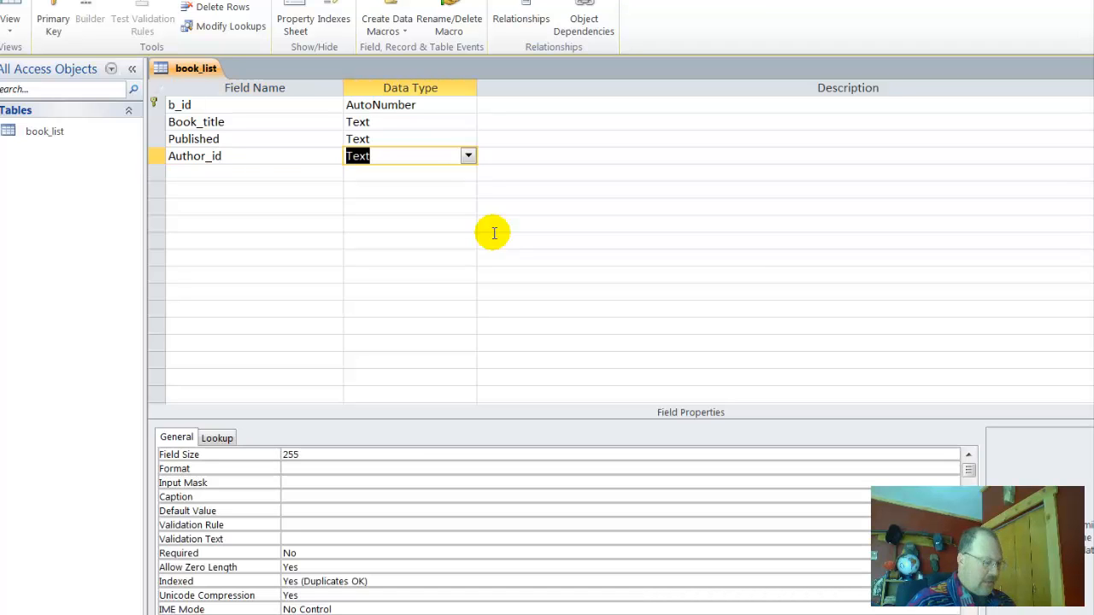
{"action": "type", "text": "number"}
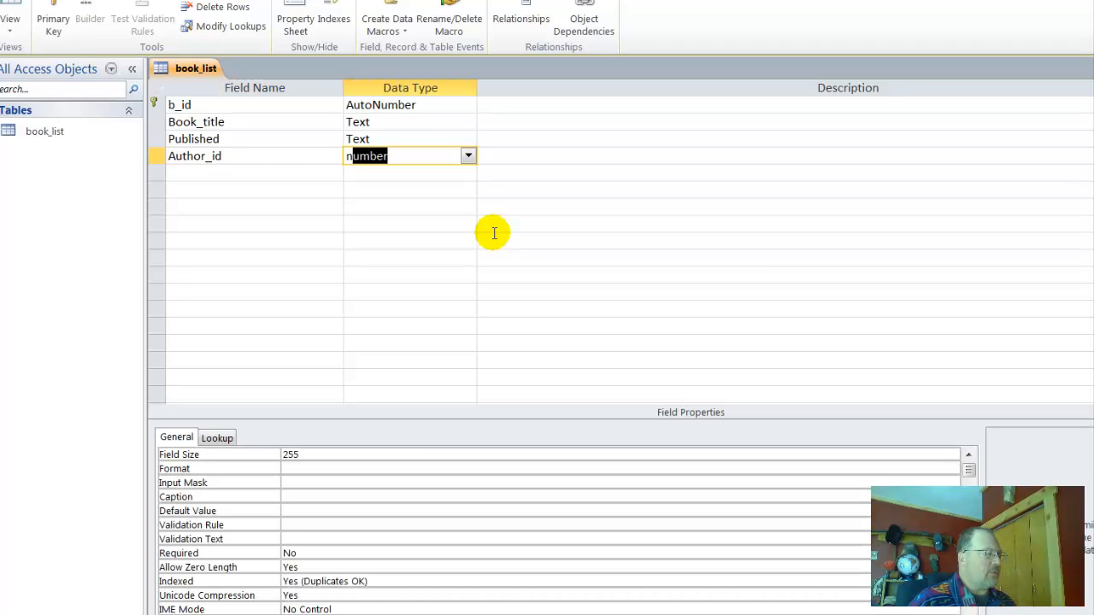
{"action": "key", "text": "shift+Tab"}
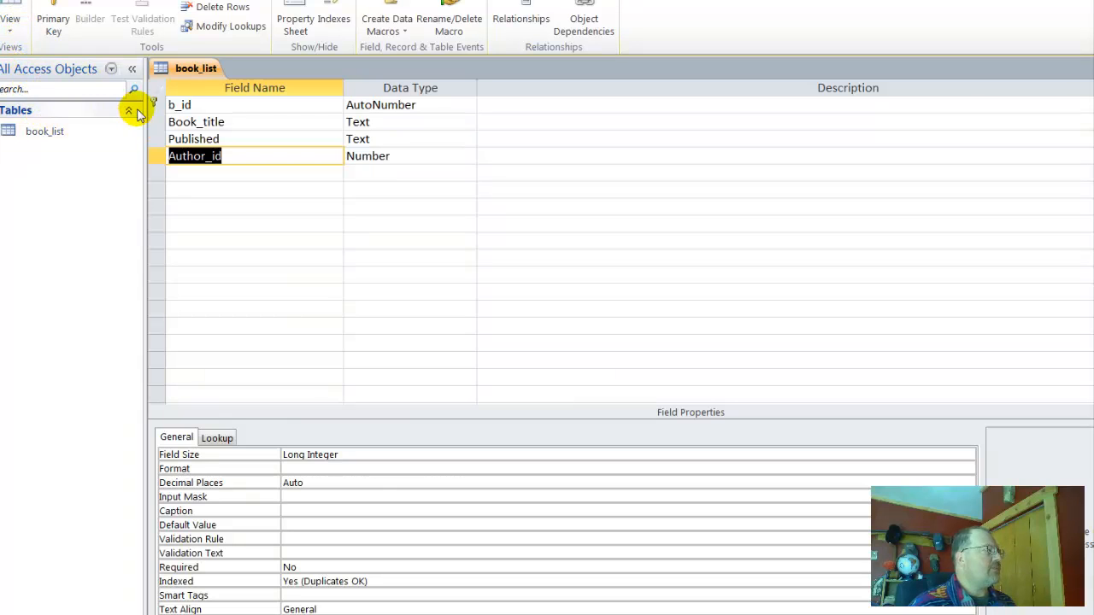
{"action": "right_click", "coordinate": [189, 70]}
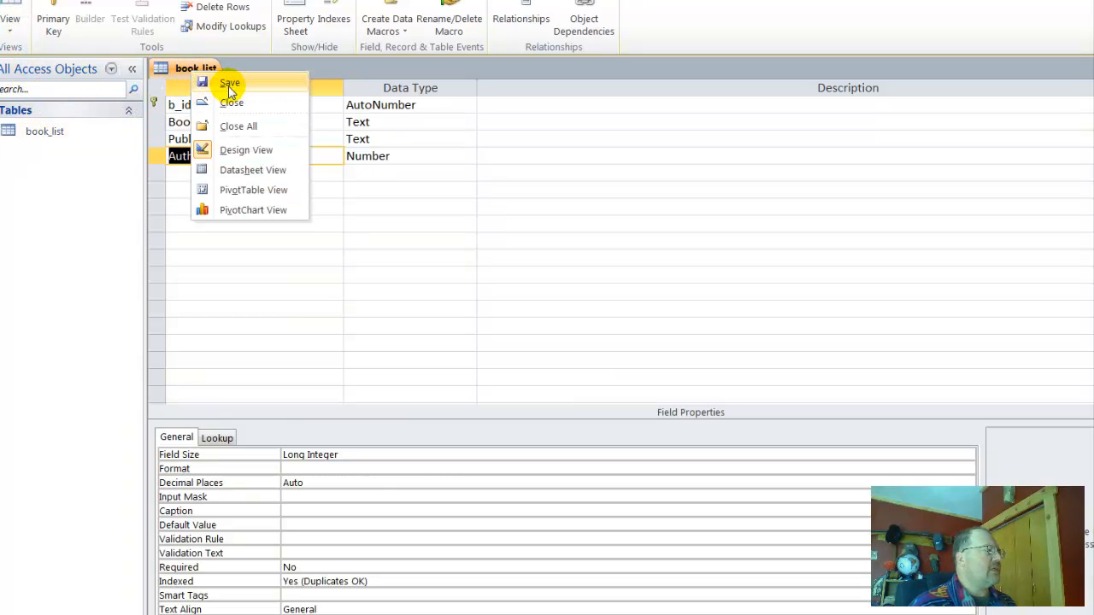
{"action": "left_click", "coordinate": [229, 84]}
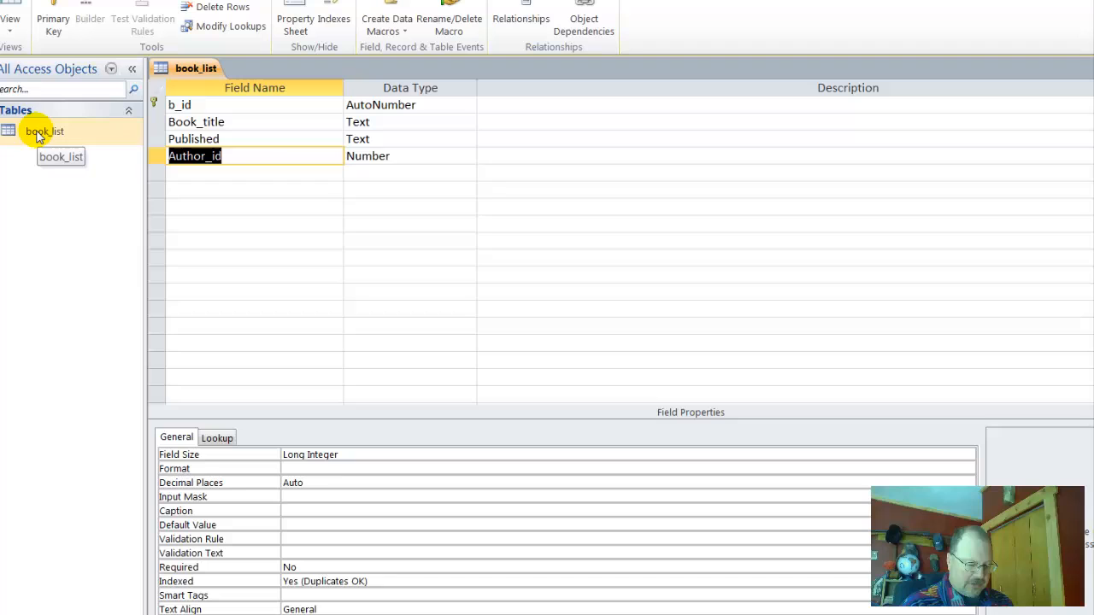
- Create a second table named Authors in Design View, with author_id as its AutoNumber primary key field
{"action": "right_click", "coordinate": [47, 193]}
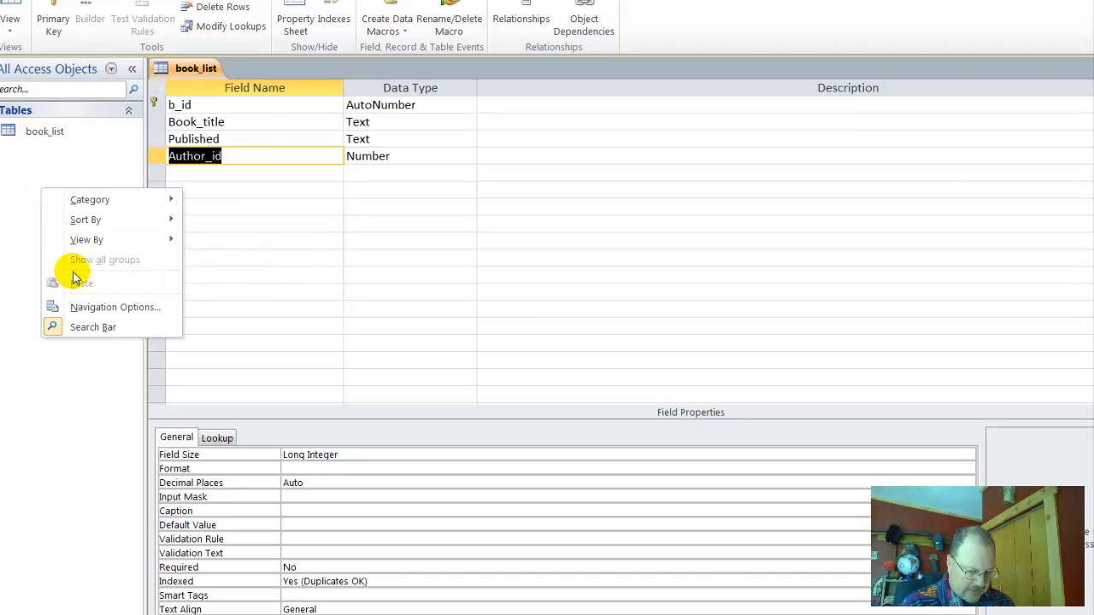
{"action": "key", "text": "Escape"}
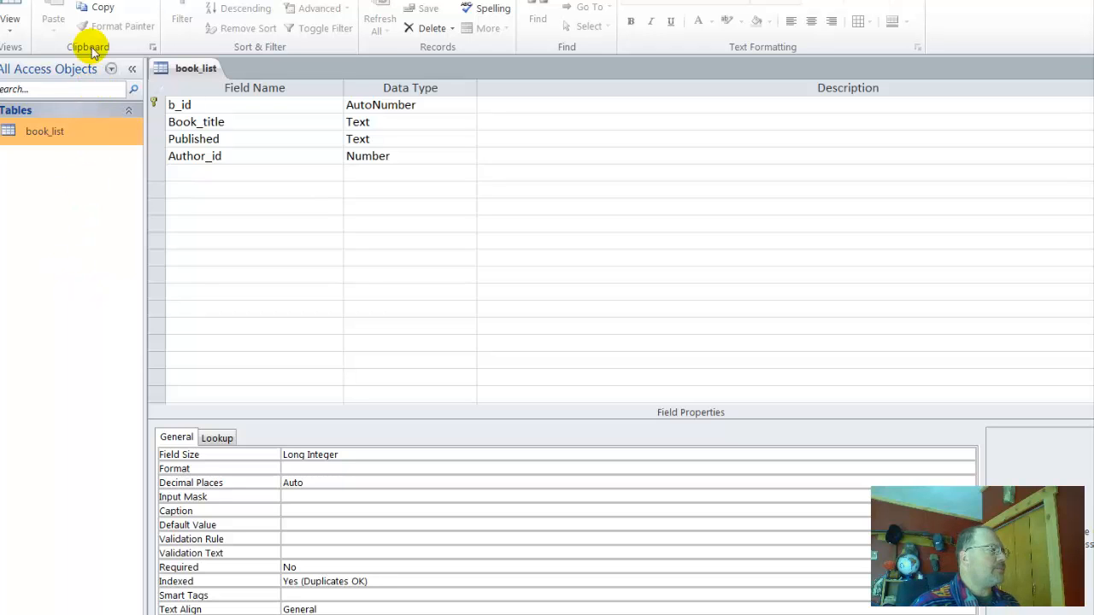
{"action": "left_click", "coordinate": [90, 0]}
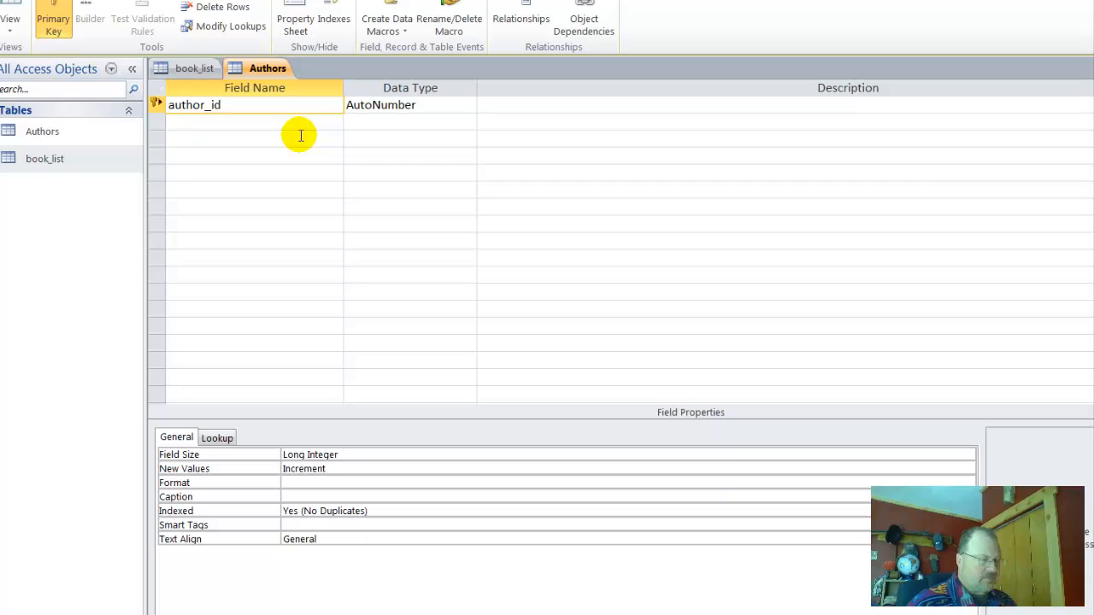
{"action": "key", "text": "Tab"}
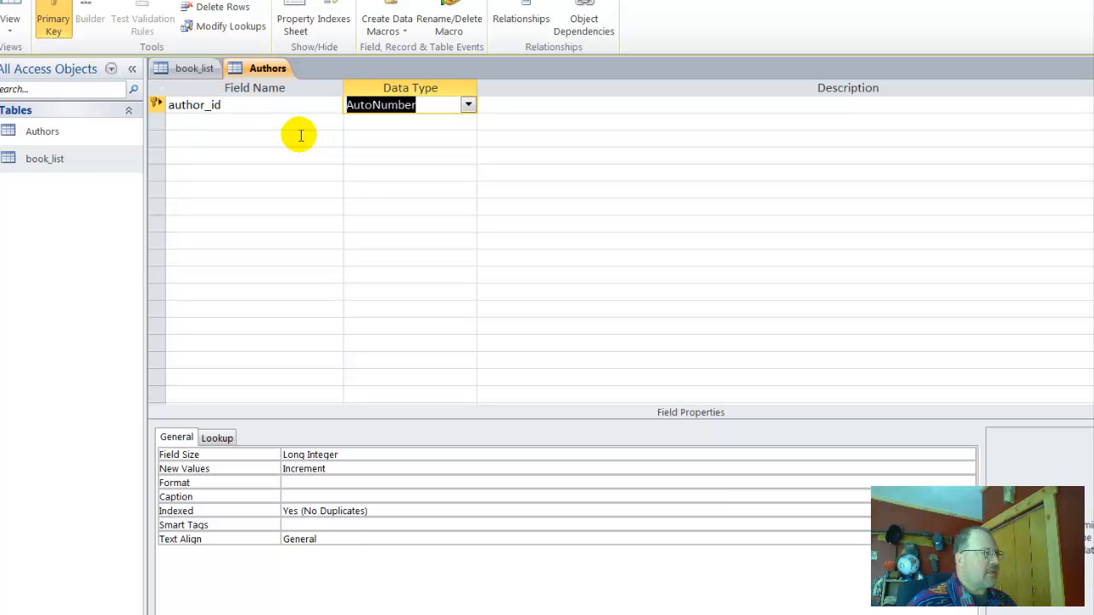
{"action": "key", "text": "Down"}
{"action": "key", "text": "Left"}
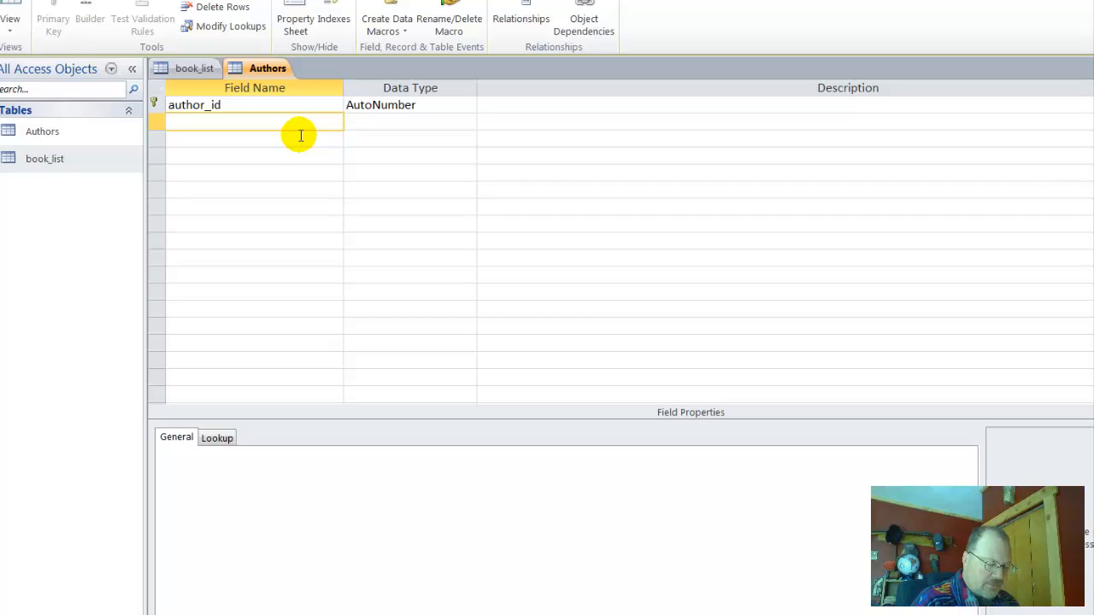
- Add the Text fields lastname and birth_year to the Authors table
{"action": "type", "text": "lastname"}
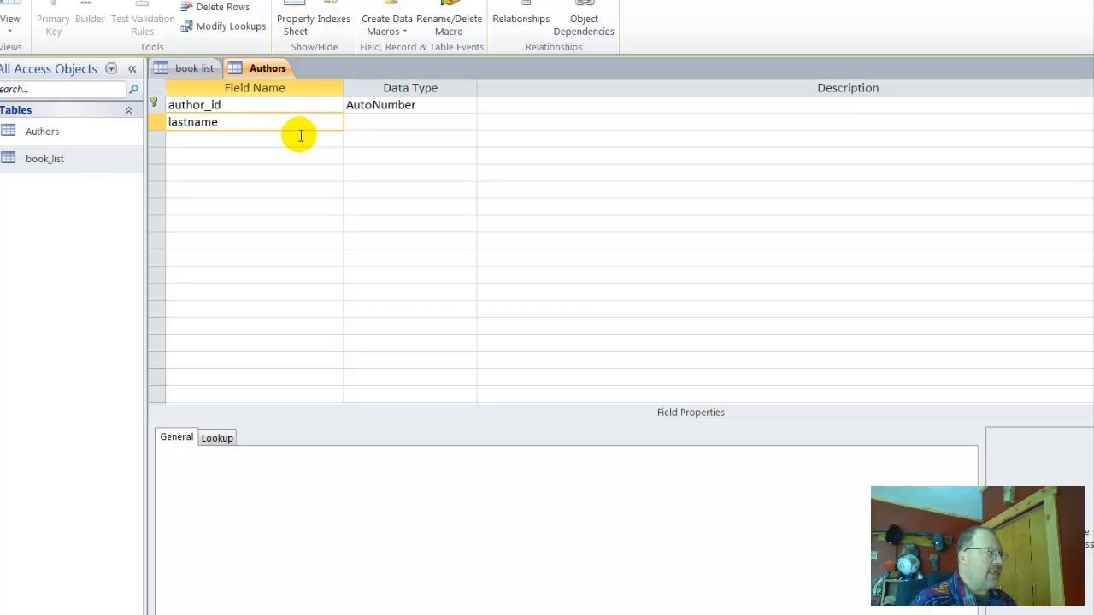
{"action": "key", "text": "Tab"}
{"action": "key", "text": "Tab"}
{"action": "key", "text": "Tab"}
{"action": "type", "text": "birth_year"}
{"action": "key", "text": "Tab"}
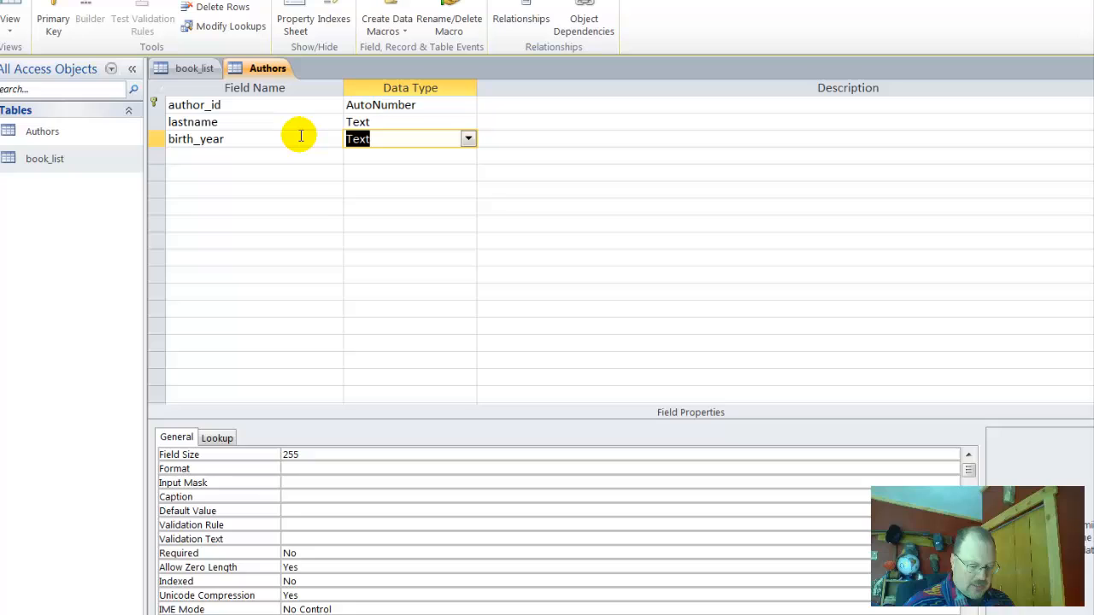
{"action": "key", "text": "Return"}
{"action": "key", "text": "Return"}
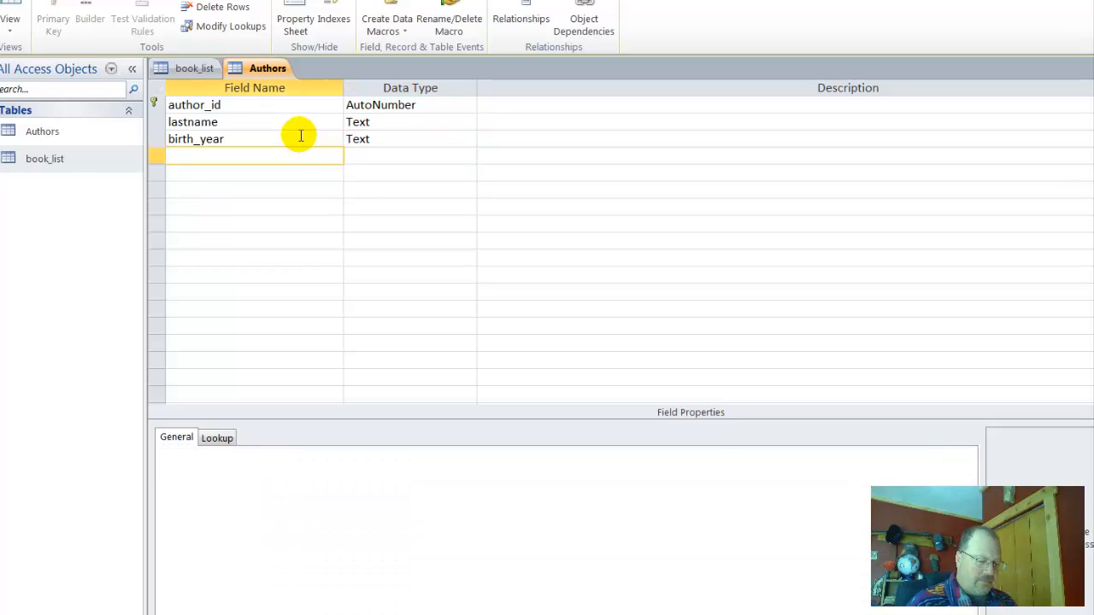
- Add the fields b_location and death to the Authors table below birth_year
{"action": "type", "text": "b_locatio"}
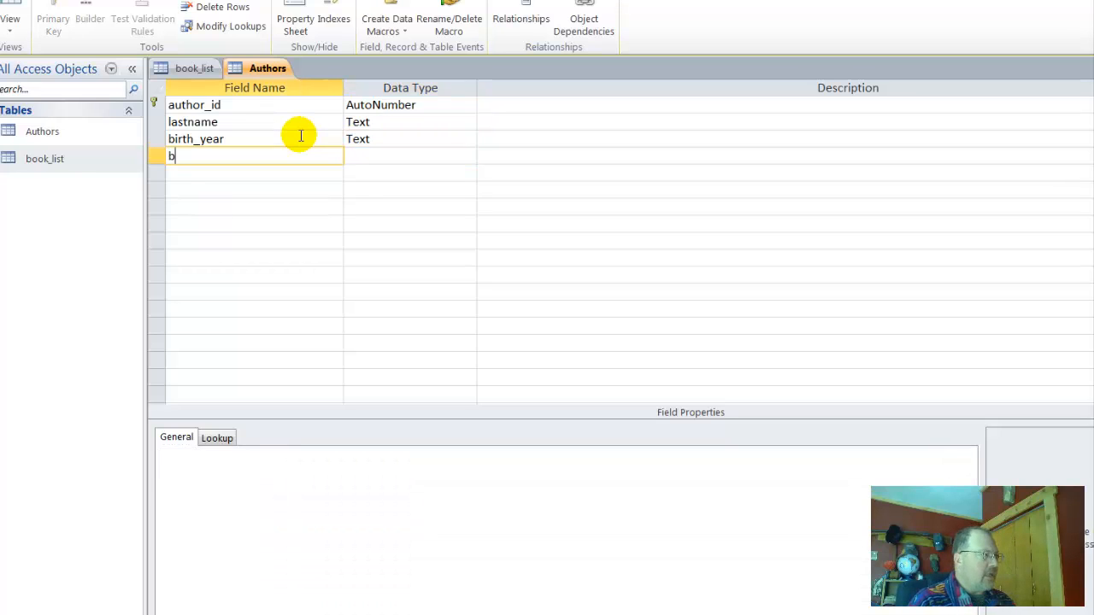
{"action": "type", "text": "n"}
{"action": "key", "text": "Return"}
{"action": "key", "text": "Return"}
{"action": "type", "text": "death"}
{"action": "key", "text": "Return"}
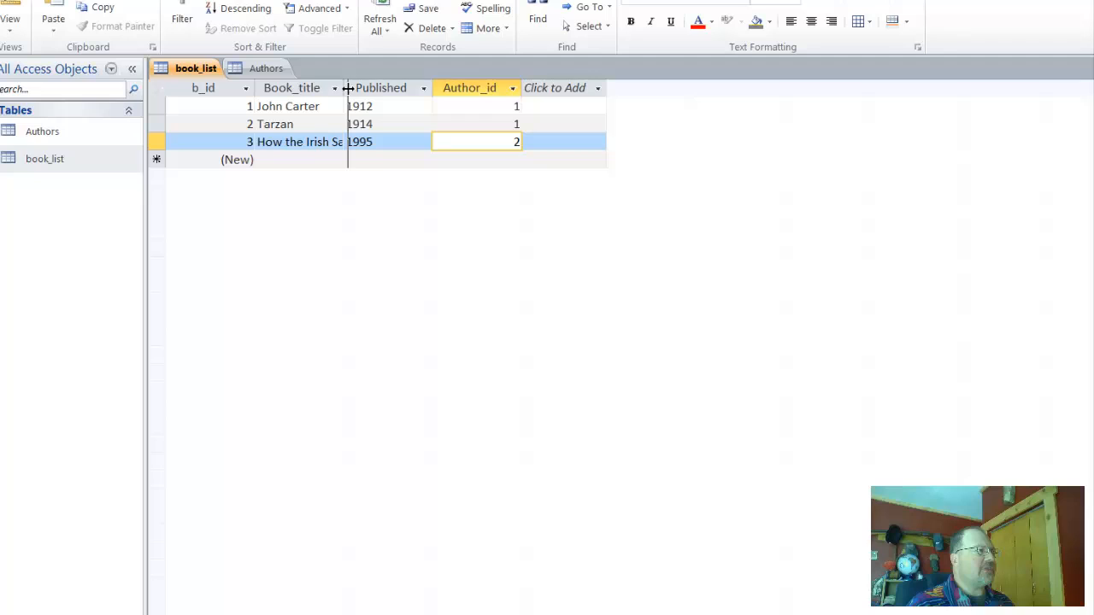
- Widen the Book_title column of book_list until the longest title fits, and check the records in the Authors table
{"action": "left_click_drag", "start_coordinate": [349, 88], "coordinate": [465, 87]}
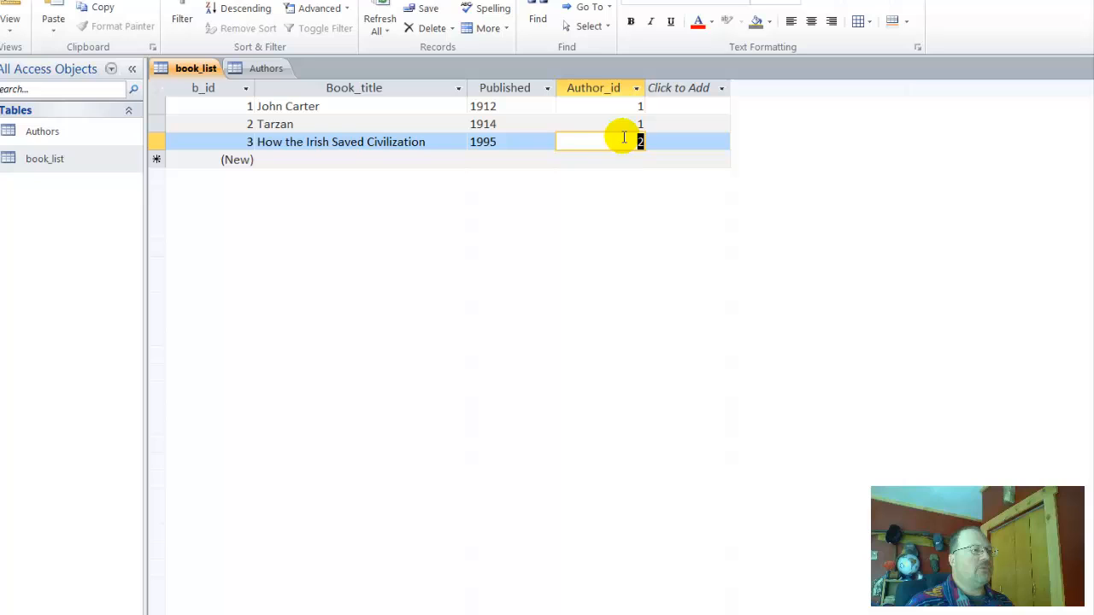
{"action": "left_click", "coordinate": [268, 73]}
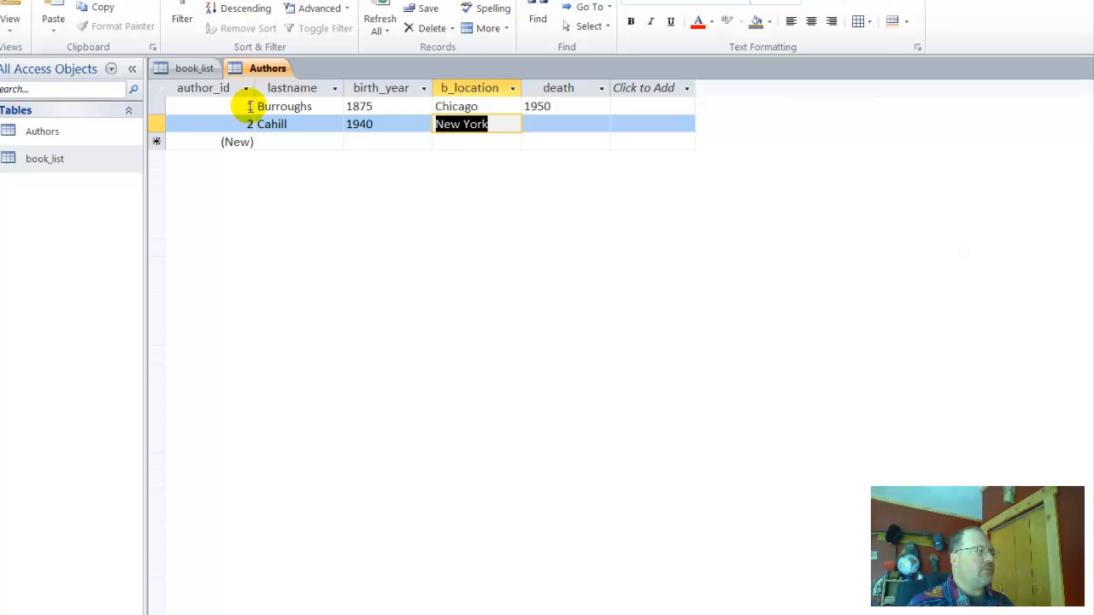
{"action": "left_click", "coordinate": [190, 70]}
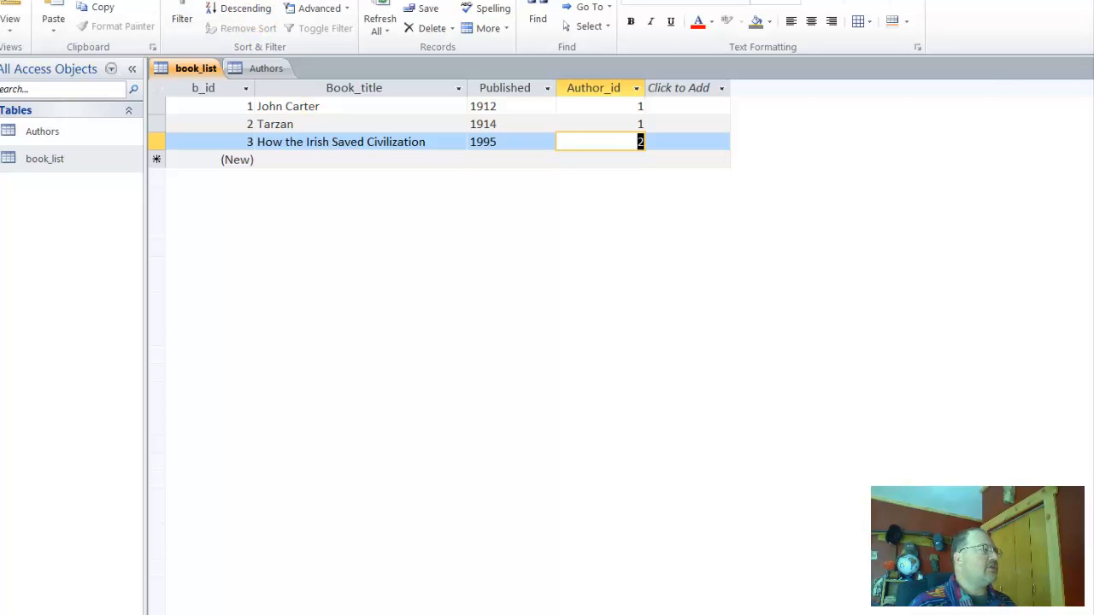
- Open the database's Relationships window and add the Authors and book_list tables to it
{"action": "left_click", "coordinate": [246, 0]}
{"action": "left_click", "coordinate": [295, 0]}
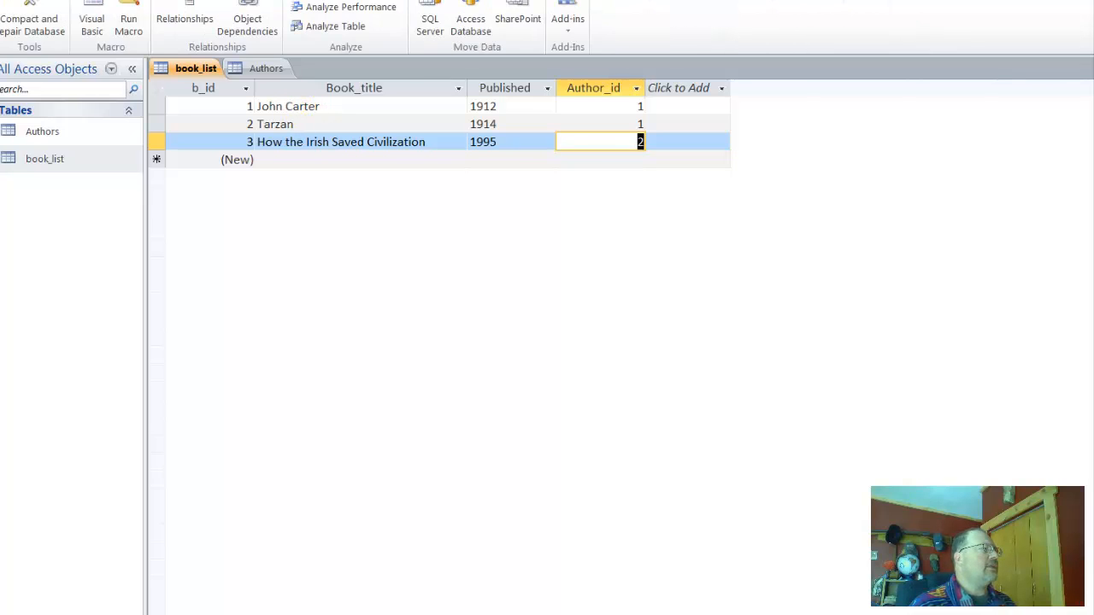
{"action": "left_click", "coordinate": [184, 10]}
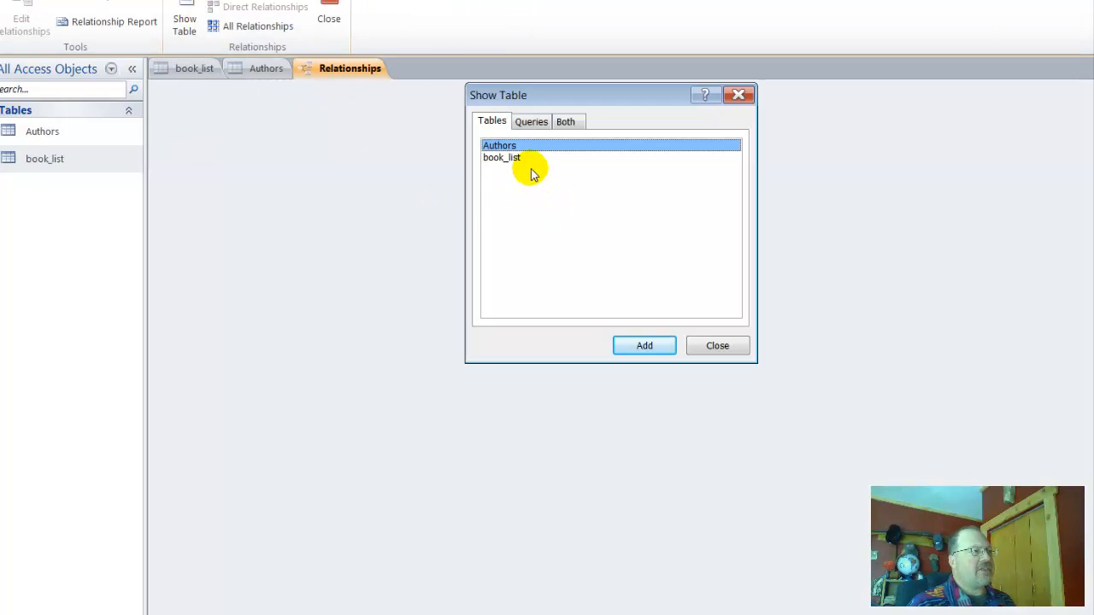
{"action": "left_click", "coordinate": [508, 156], "text": "shift"}
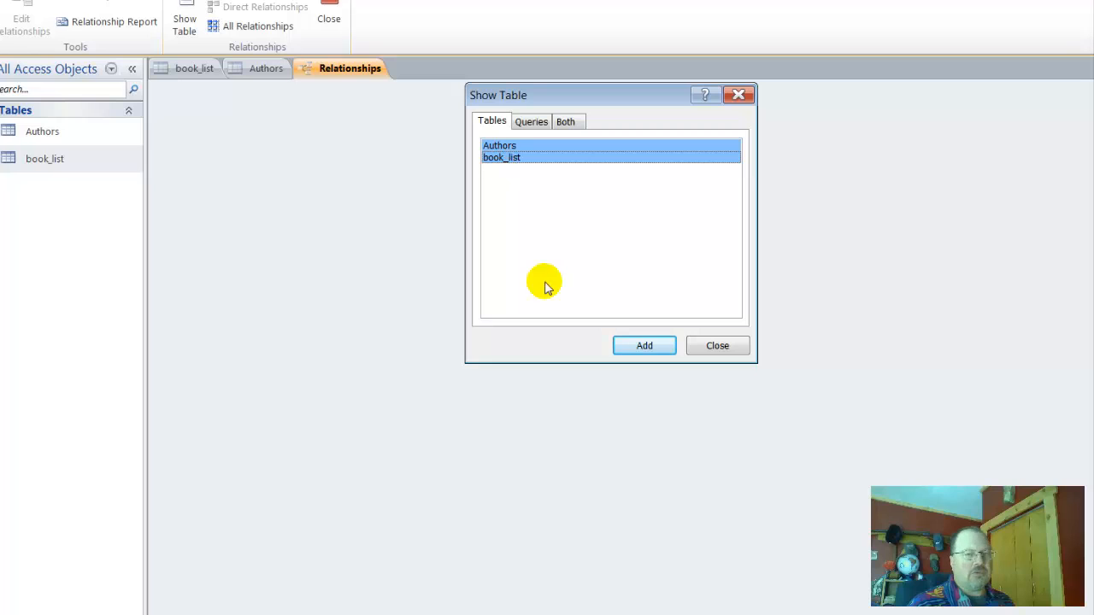
{"action": "left_click", "coordinate": [644, 349]}
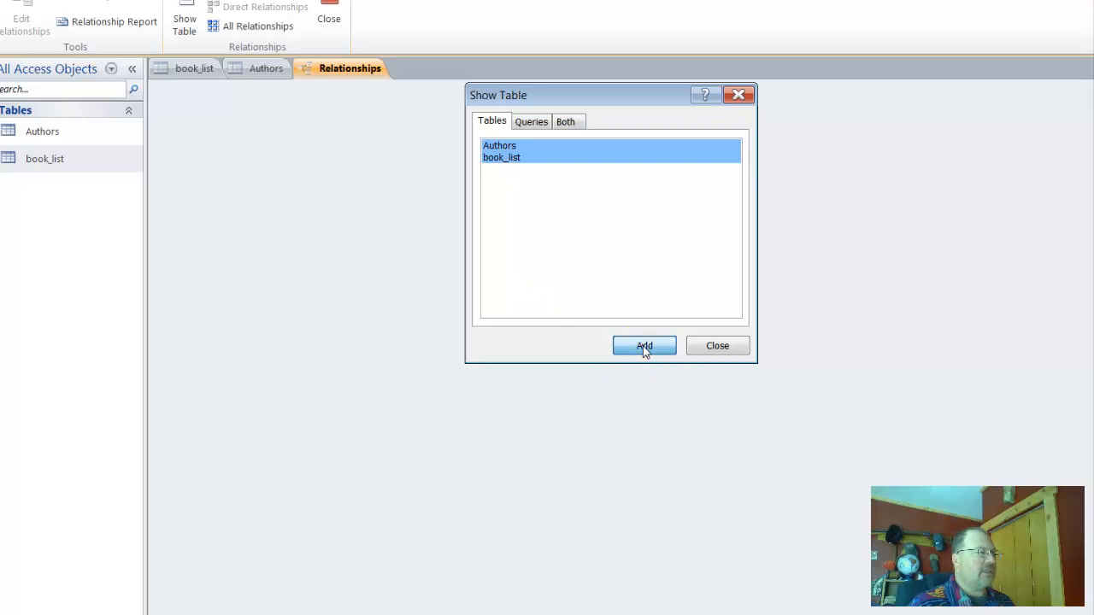
{"action": "left_click", "coordinate": [740, 346]}
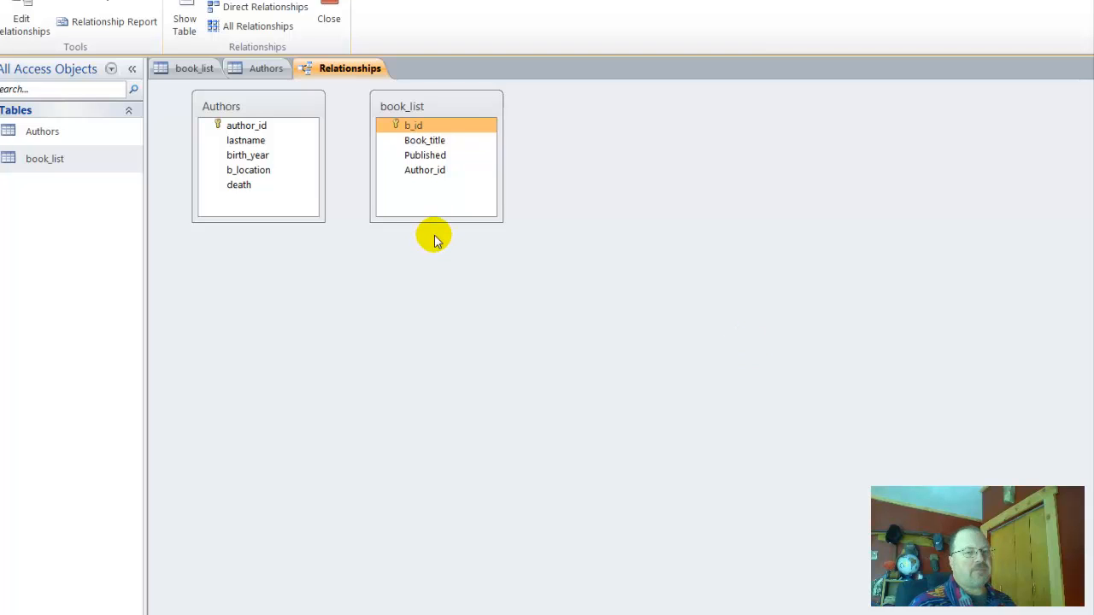